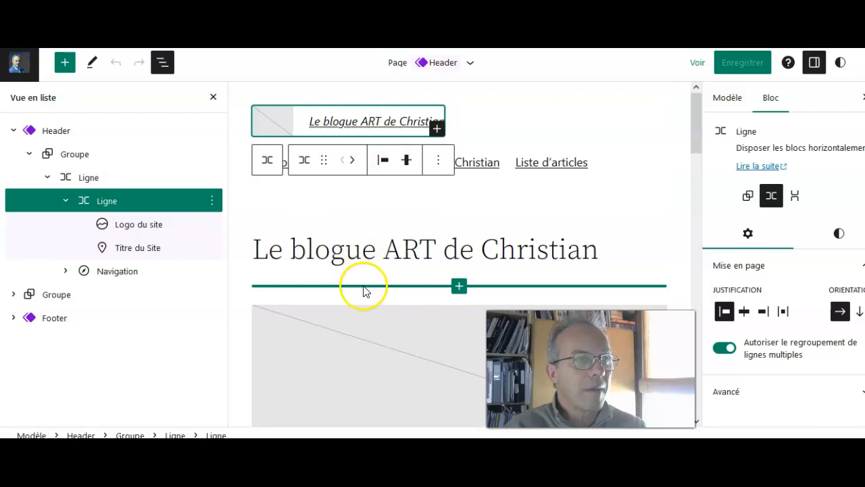
Step: Examine the header's structure by selecting the Header, its nested rows, the site logo, the site title and the navigation
{"action": "left_click", "coordinate": [62, 131]}
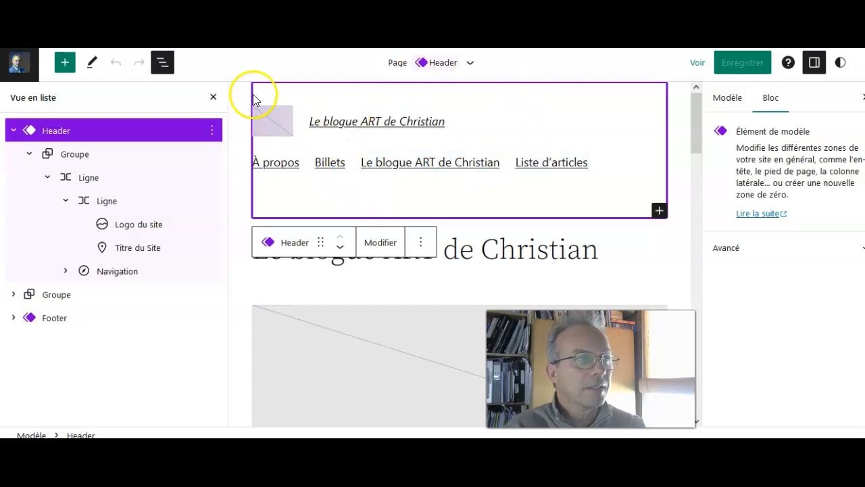
{"action": "left_click", "coordinate": [83, 181]}
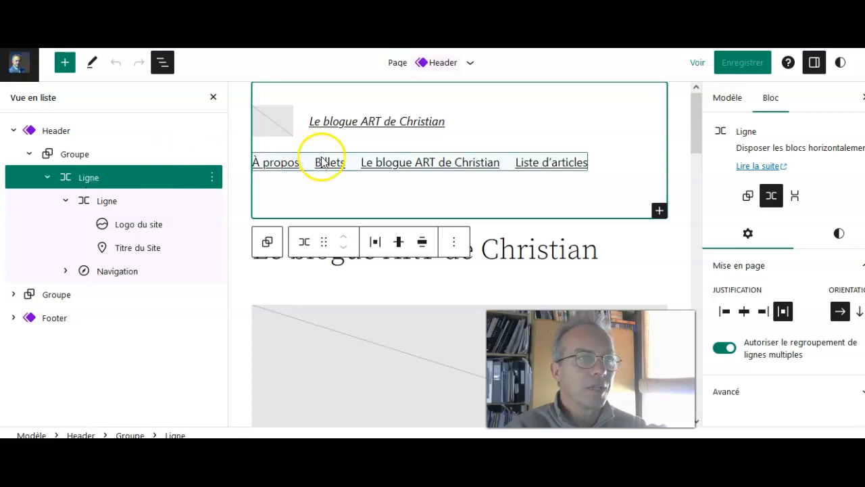
{"action": "left_click", "coordinate": [113, 201]}
{"action": "left_click", "coordinate": [125, 224]}
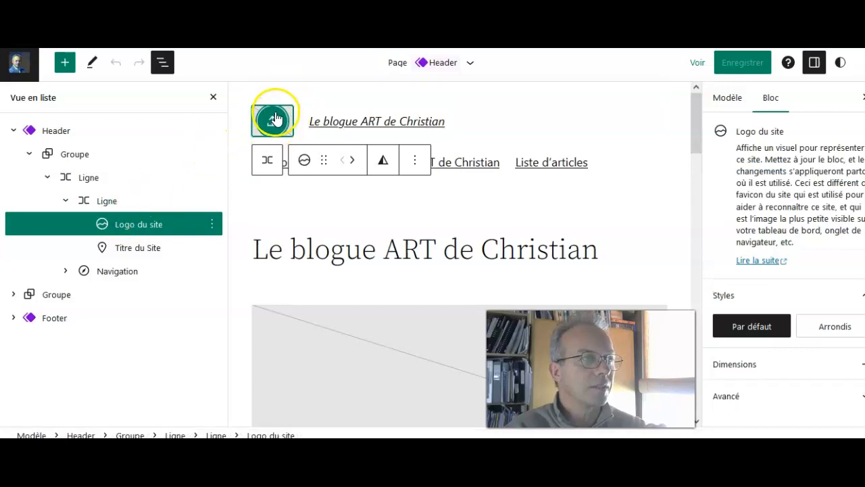
{"action": "left_click", "coordinate": [148, 254]}
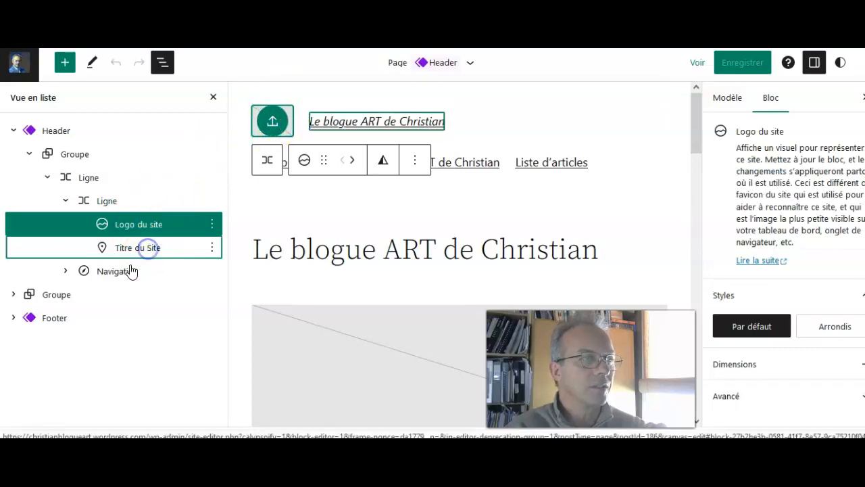
{"action": "left_click", "coordinate": [123, 273]}
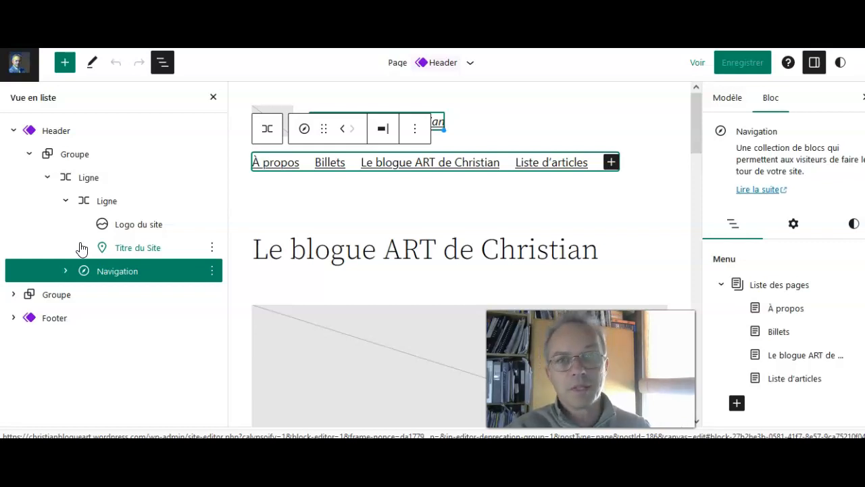
Step: Expand the main content group and its first subgroup, and examine the featured image and the other nested blocks
{"action": "left_click", "coordinate": [15, 294]}
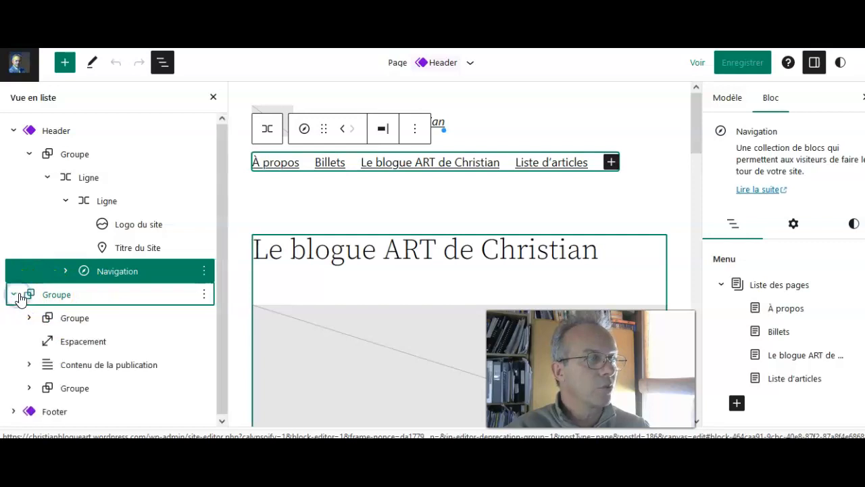
{"action": "left_click", "coordinate": [35, 297]}
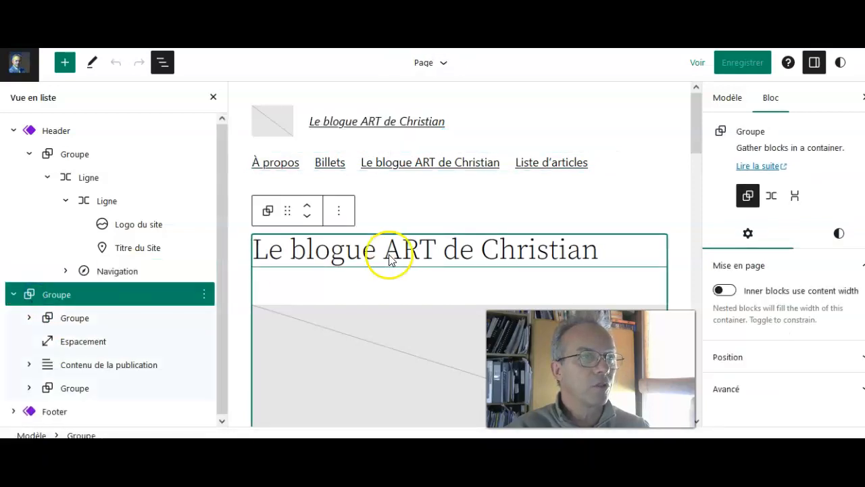
{"action": "scroll", "coordinate": [382, 324], "scroll_direction": "down", "scroll_amount": 5}
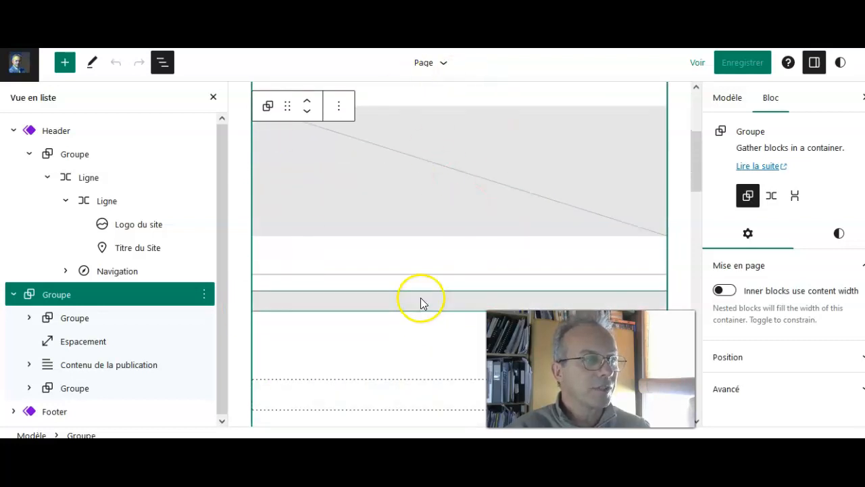
{"action": "left_click", "coordinate": [30, 319]}
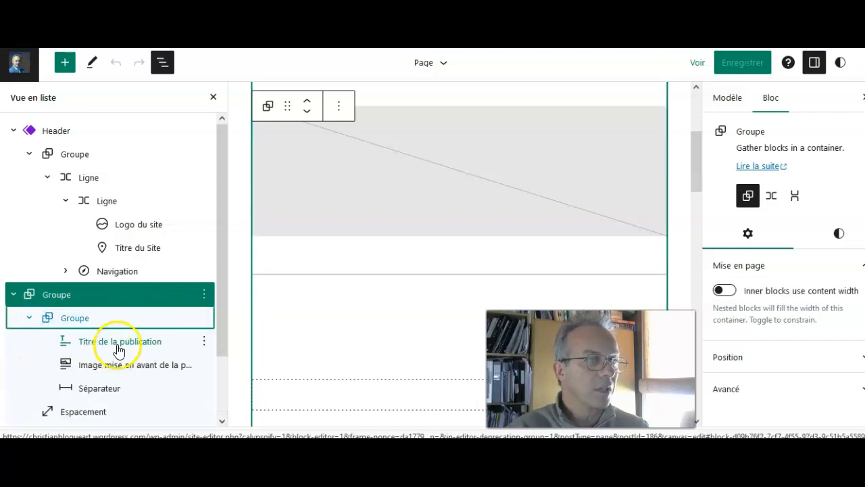
{"action": "left_click", "coordinate": [117, 370]}
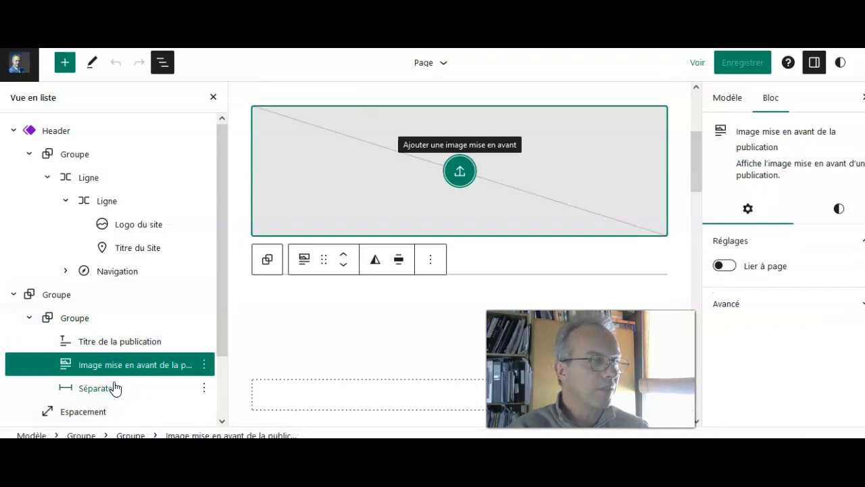
{"action": "scroll", "coordinate": [112, 404], "scroll_direction": "down", "scroll_amount": 2}
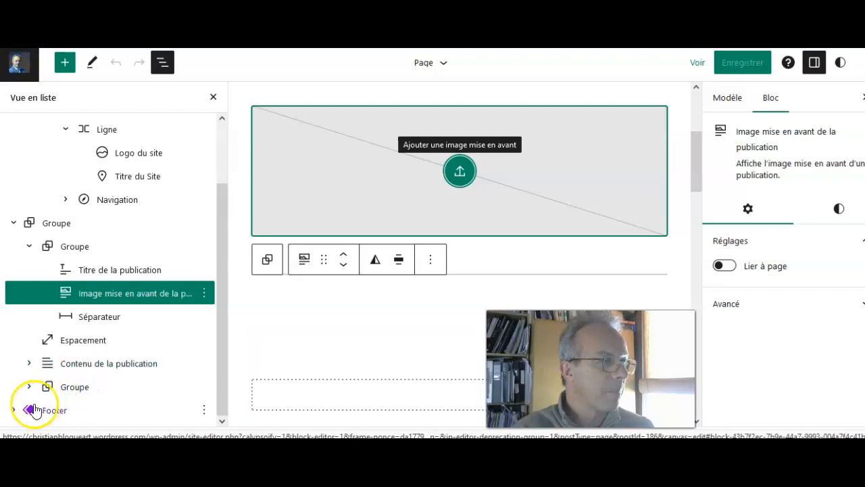
Step: Expand the Footer down to its row and inspect the site title and paragraph blocks inside it
{"action": "left_click", "coordinate": [15, 410]}
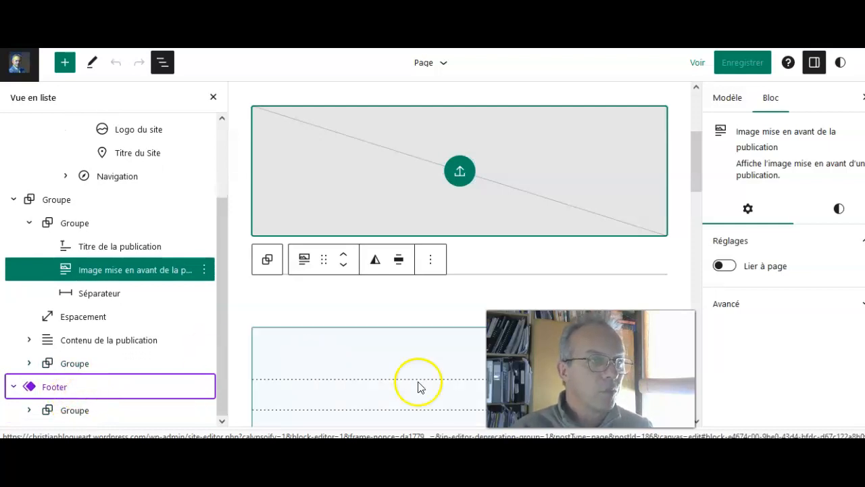
{"action": "scroll", "coordinate": [426, 389], "scroll_direction": "down", "scroll_amount": 5}
{"action": "scroll", "coordinate": [444, 392], "scroll_direction": "down", "scroll_amount": 6}
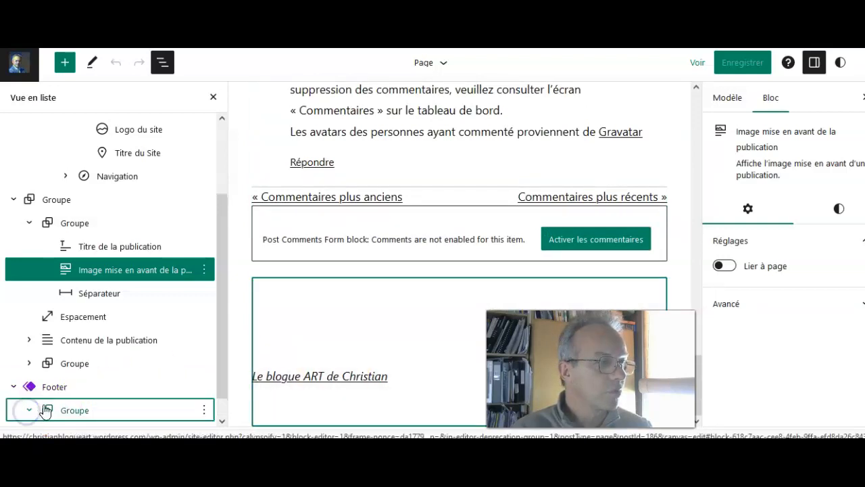
{"action": "left_click", "coordinate": [26, 411]}
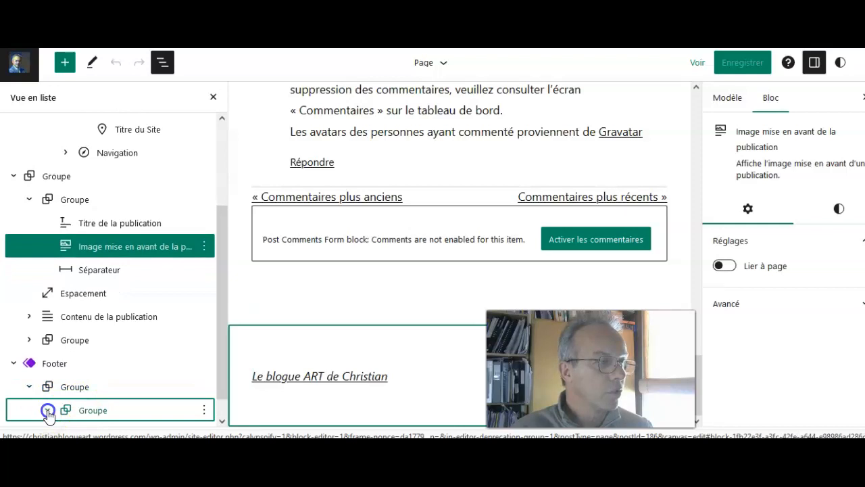
{"action": "left_click", "coordinate": [47, 411]}
{"action": "left_click", "coordinate": [63, 411]}
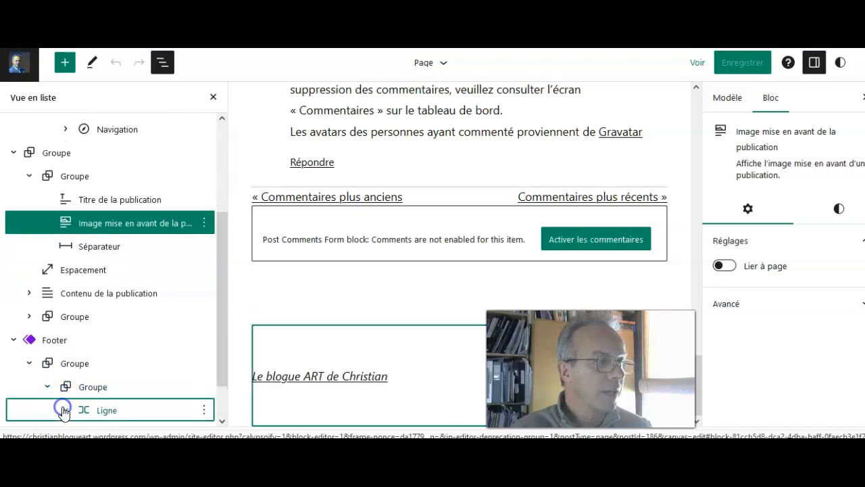
{"action": "left_click", "coordinate": [137, 386]}
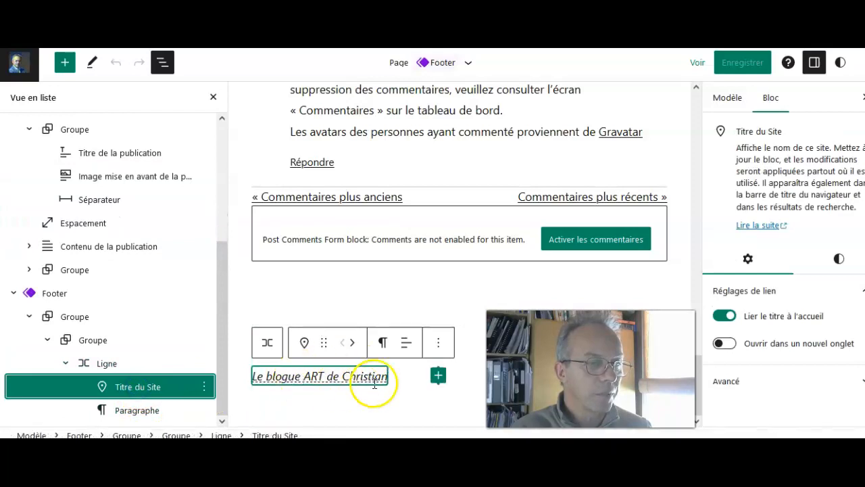
{"action": "left_click", "coordinate": [135, 409]}
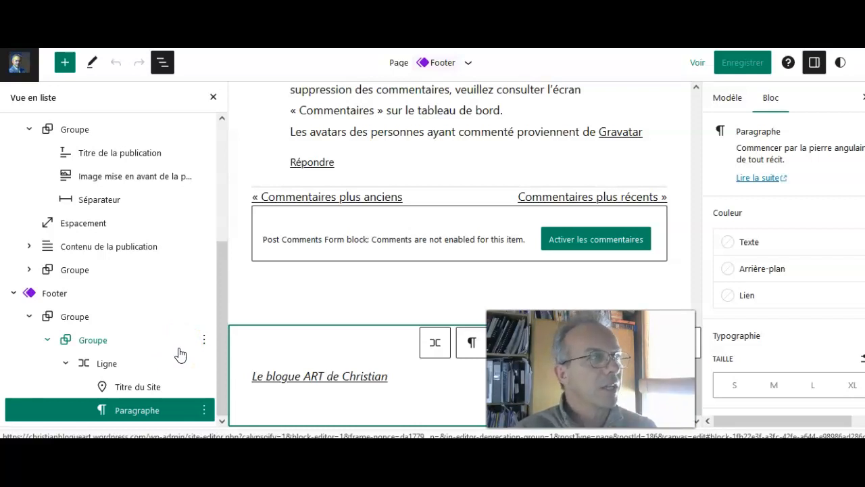
Step: Hide the block list, return to the start of the template and check the Page template's description
{"action": "left_click", "coordinate": [164, 64]}
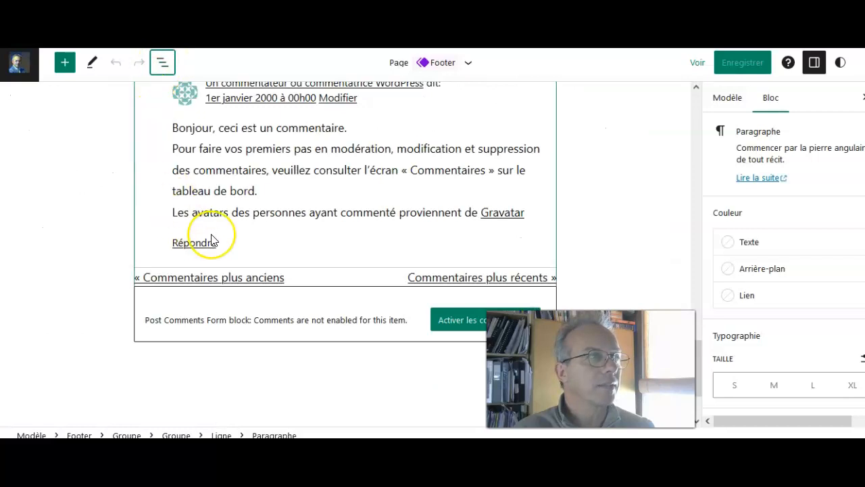
{"action": "scroll", "coordinate": [211, 236], "scroll_direction": "up", "scroll_amount": 7}
{"action": "scroll", "coordinate": [212, 239], "scroll_direction": "up", "scroll_amount": 3}
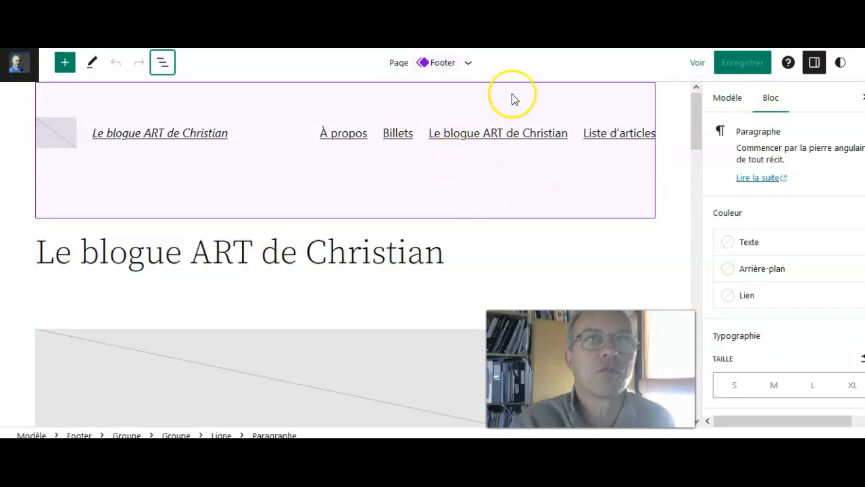
{"action": "left_click", "coordinate": [466, 66]}
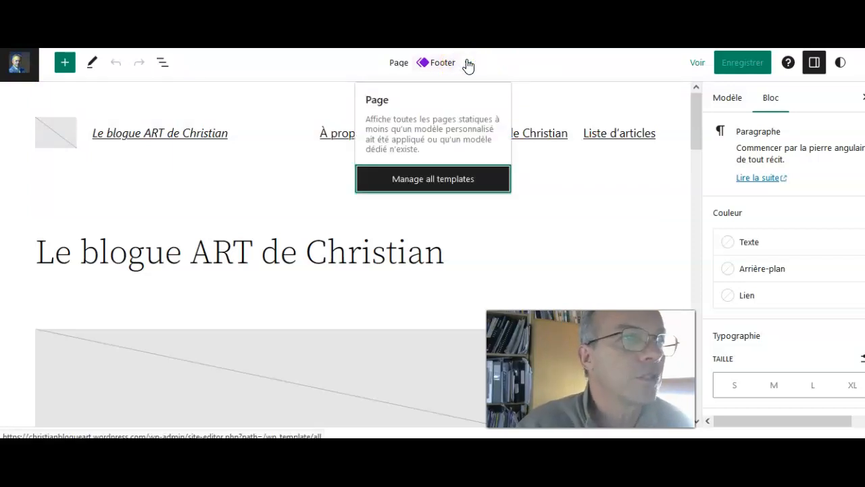
{"action": "left_click", "coordinate": [468, 65]}
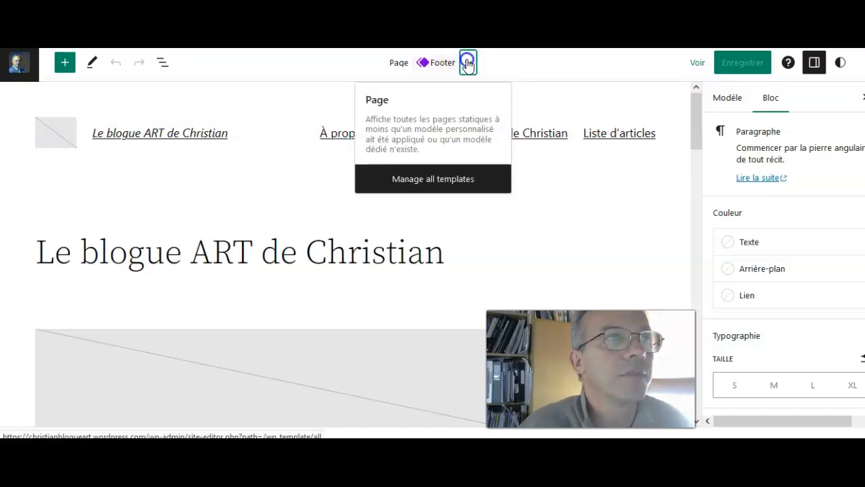
Step: Preview the page template at mobile screen size
{"action": "left_click", "coordinate": [698, 64]}
{"action": "left_click", "coordinate": [701, 69]}
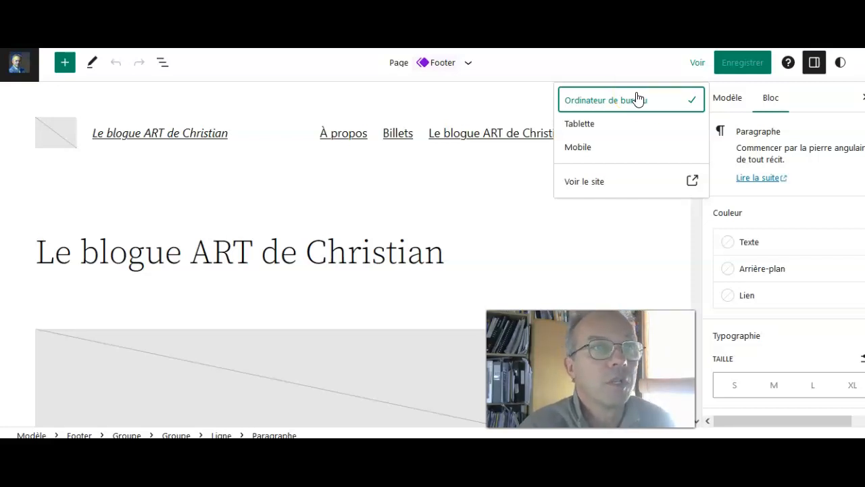
{"action": "left_click", "coordinate": [607, 147]}
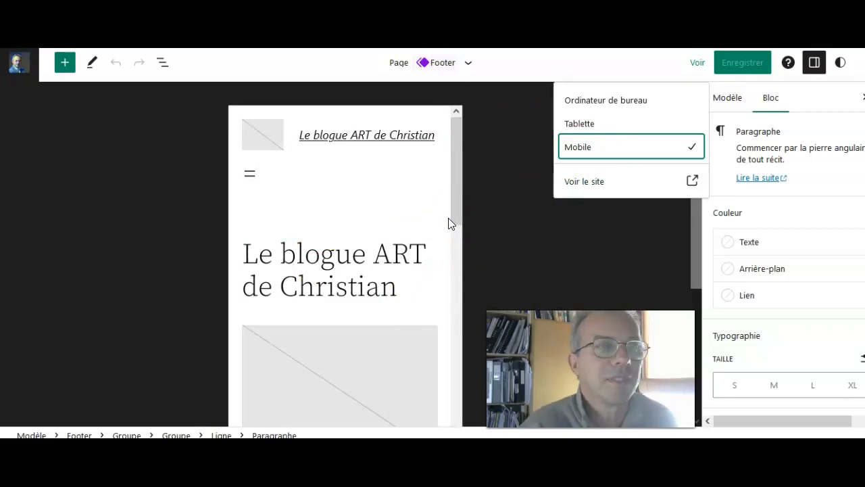
Step: Open the live site and review its published home page from header to footer
{"action": "left_click", "coordinate": [592, 182]}
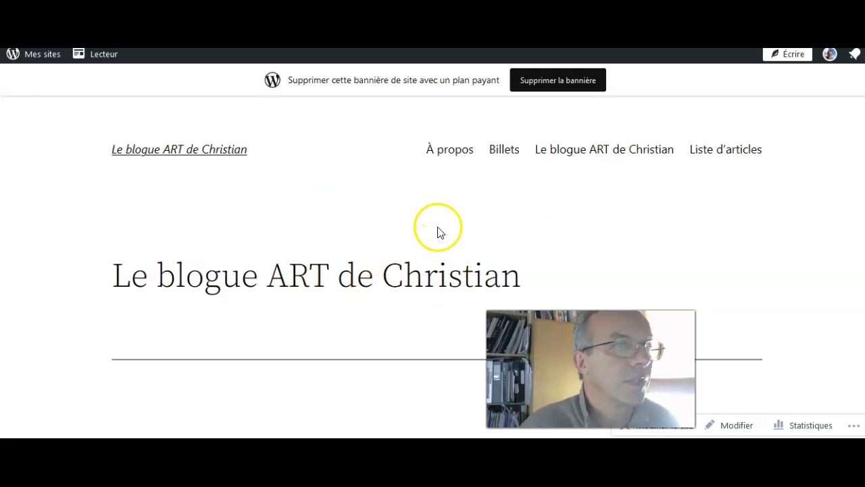
{"action": "scroll", "coordinate": [371, 226], "scroll_direction": "down", "scroll_amount": 5}
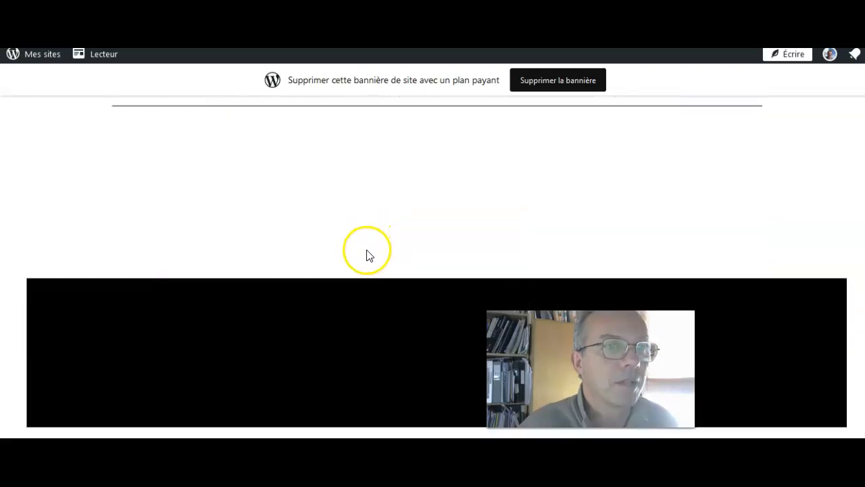
{"action": "scroll", "coordinate": [363, 261], "scroll_direction": "up", "scroll_amount": 4}
{"action": "scroll", "coordinate": [363, 260], "scroll_direction": "up", "scroll_amount": 2}
{"action": "scroll", "coordinate": [363, 260], "scroll_direction": "down", "scroll_amount": 5}
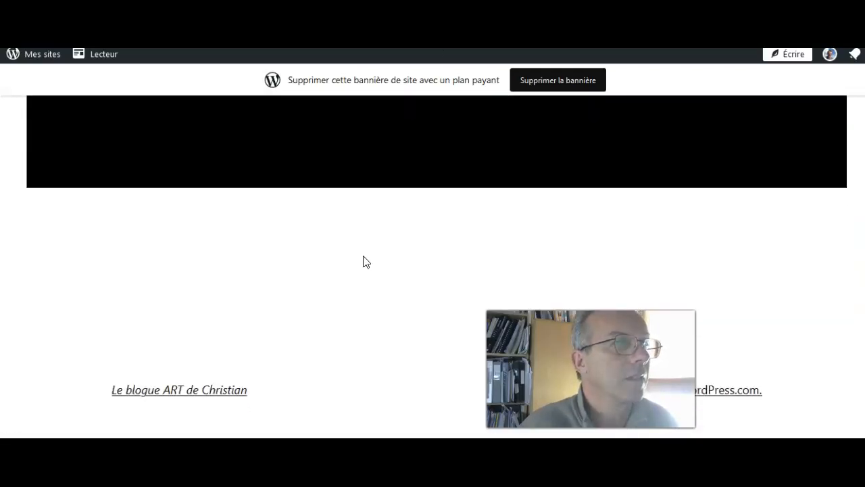
{"action": "scroll", "coordinate": [363, 261], "scroll_direction": "up", "scroll_amount": 5}
{"action": "scroll", "coordinate": [363, 260], "scroll_direction": "up", "scroll_amount": 1}
{"action": "left_click", "coordinate": [433, 224]}
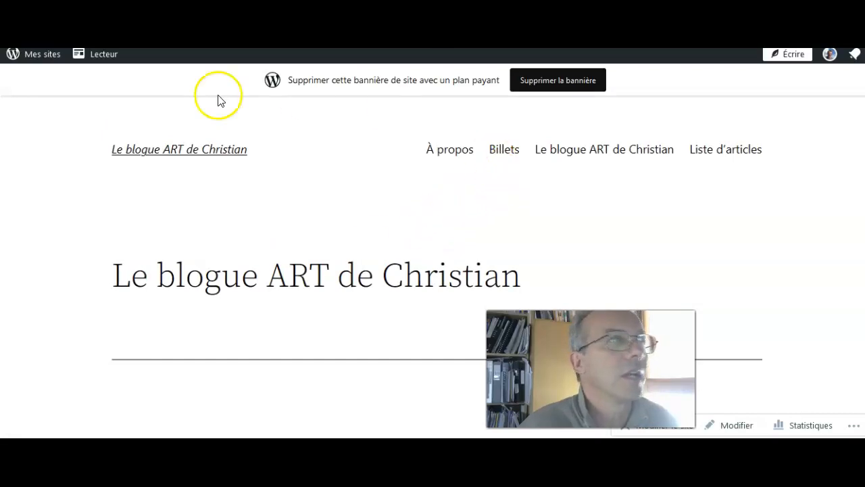
Step: Return to the site's dashboard, reopen the site editor and start editing the home page's template
{"action": "left_click", "coordinate": [27, 57]}
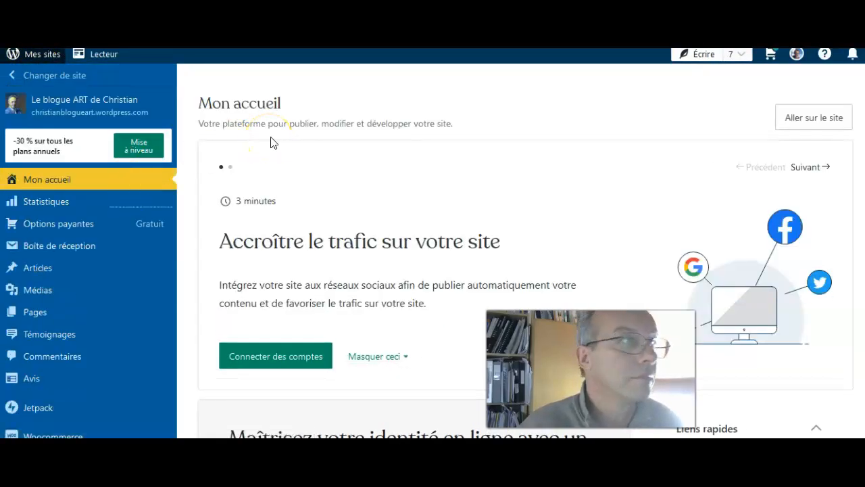
{"action": "mouse_move", "coordinate": [117, 325]}
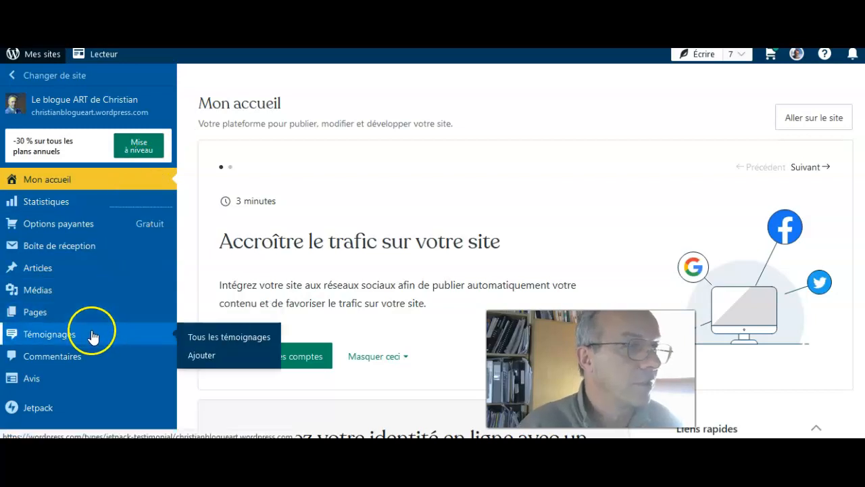
{"action": "scroll", "coordinate": [121, 322], "scroll_direction": "down", "scroll_amount": 1}
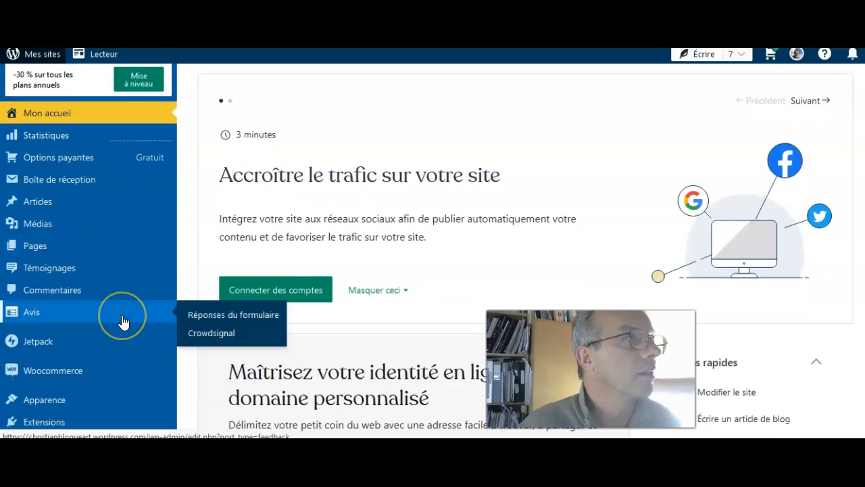
{"action": "scroll", "coordinate": [123, 321], "scroll_direction": "down", "scroll_amount": 2}
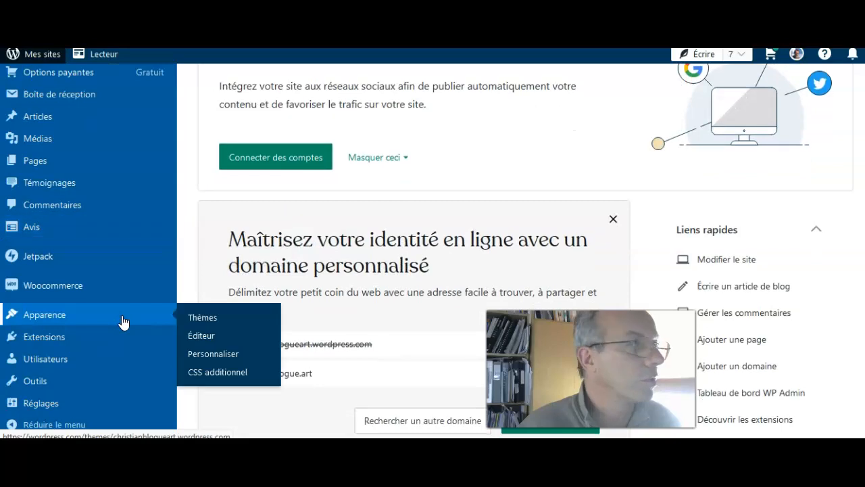
{"action": "left_click", "coordinate": [194, 338]}
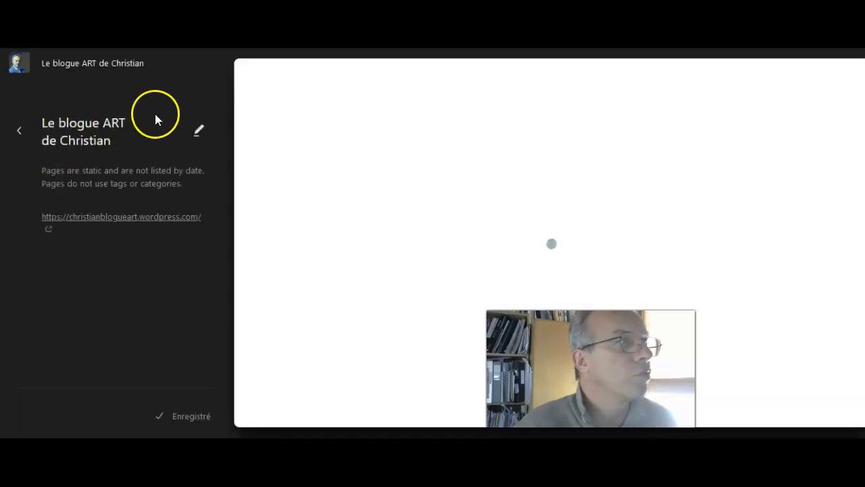
{"action": "left_click", "coordinate": [198, 130]}
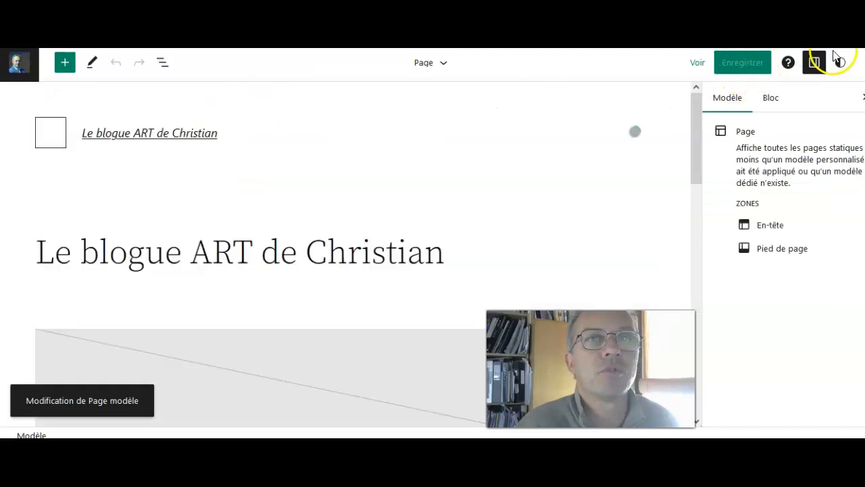
Step: Hide the settings sidebar and show it again to view the template's header and footer zones
{"action": "left_click", "coordinate": [814, 62]}
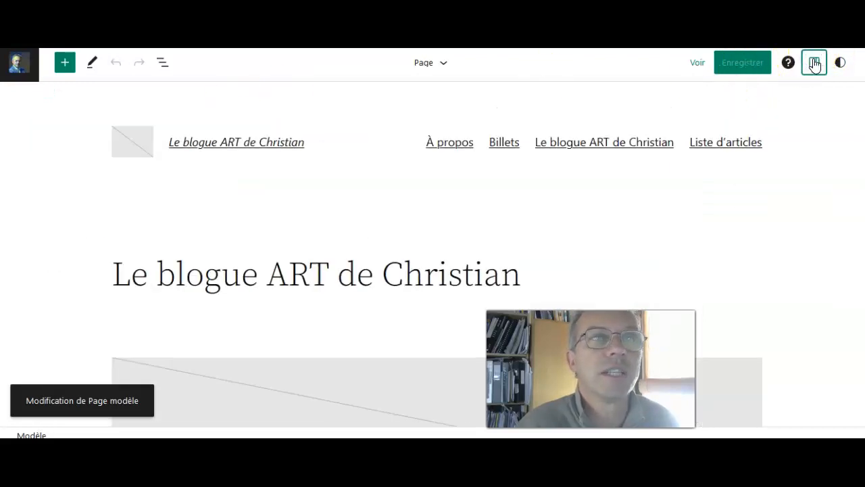
{"action": "left_click", "coordinate": [814, 62]}
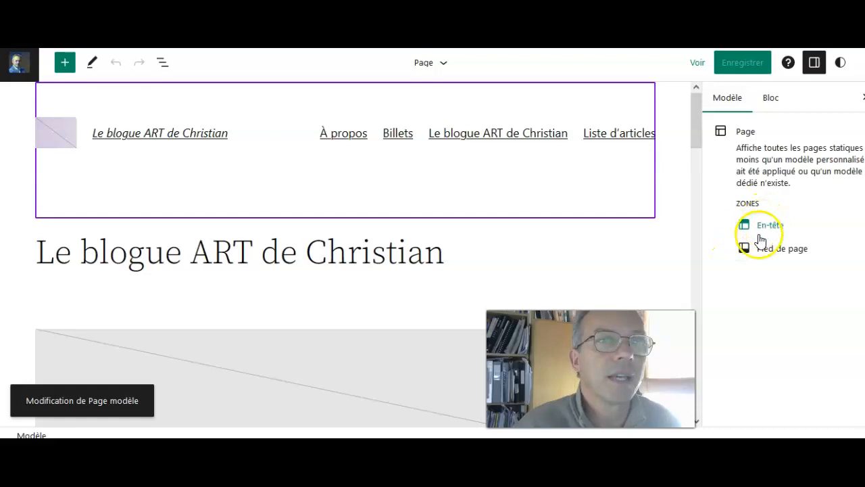
Step: Display the block settings for the template's header
{"action": "left_click", "coordinate": [770, 98]}
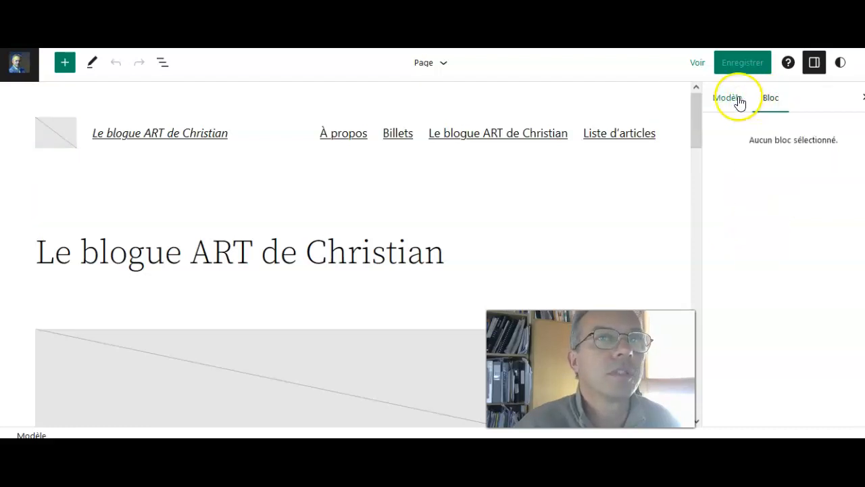
{"action": "left_click", "coordinate": [634, 134]}
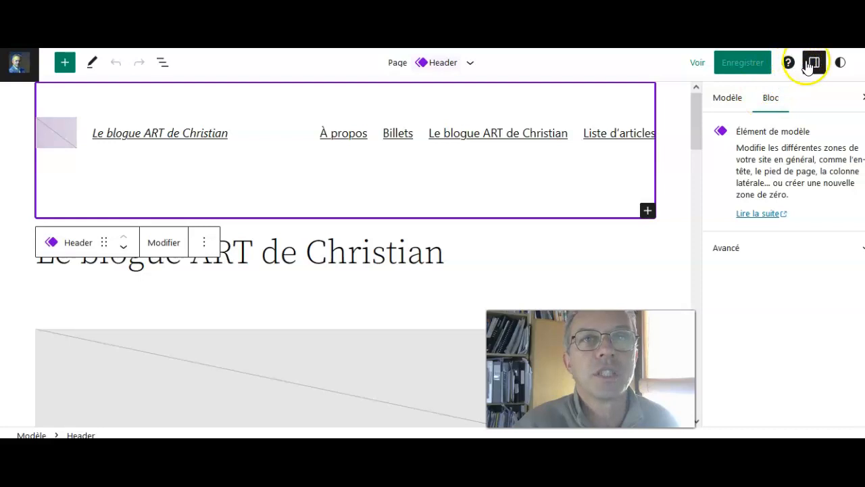
Step: Open the site-wide Styles settings and examine the style preview, style browsing and typography options
{"action": "left_click", "coordinate": [840, 62]}
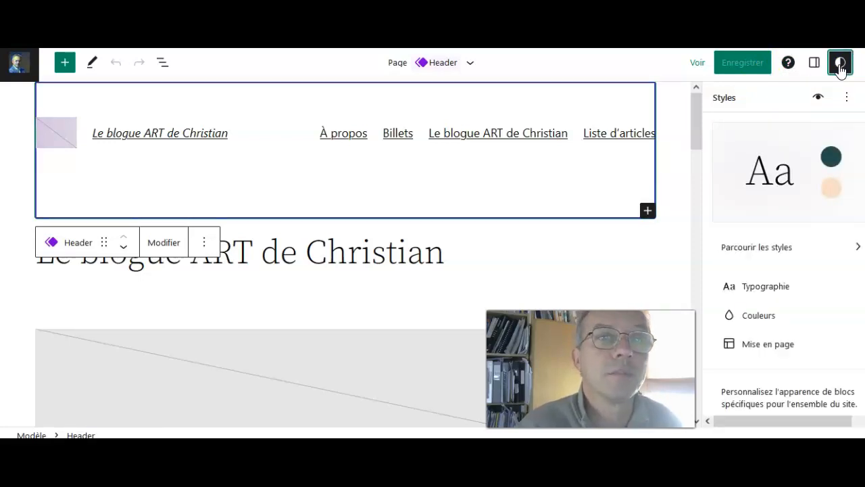
{"action": "left_click", "coordinate": [806, 190]}
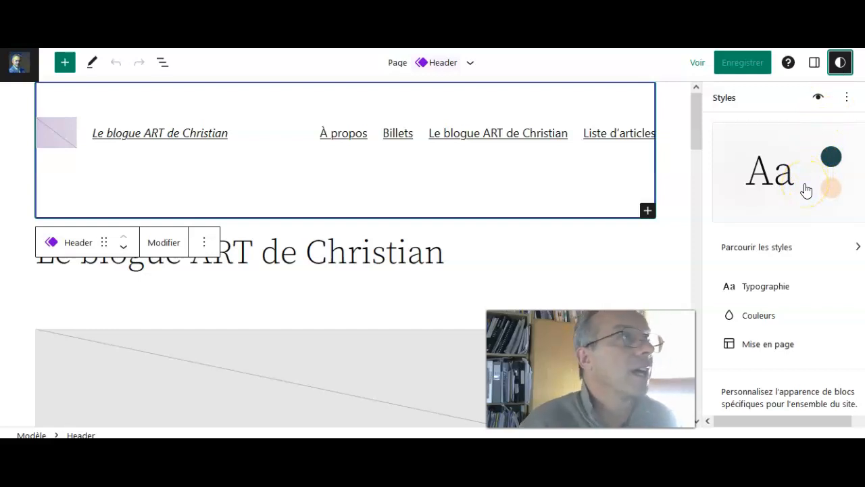
{"action": "left_click", "coordinate": [800, 248]}
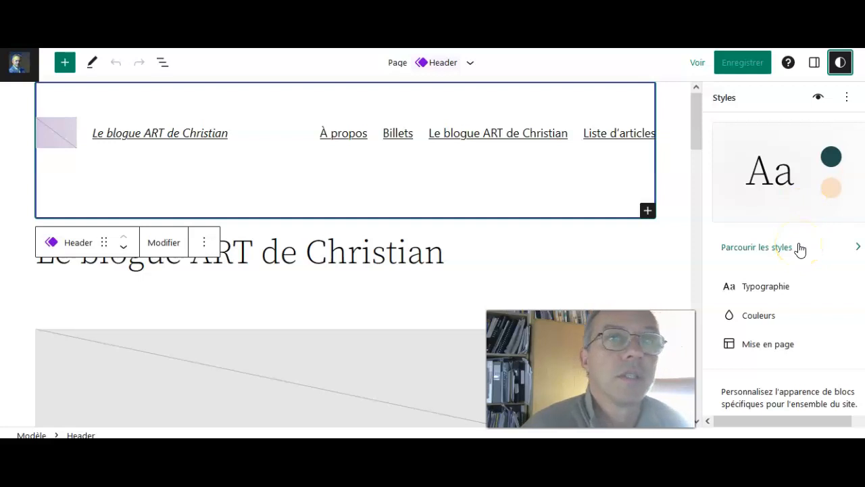
{"action": "left_click", "coordinate": [784, 287]}
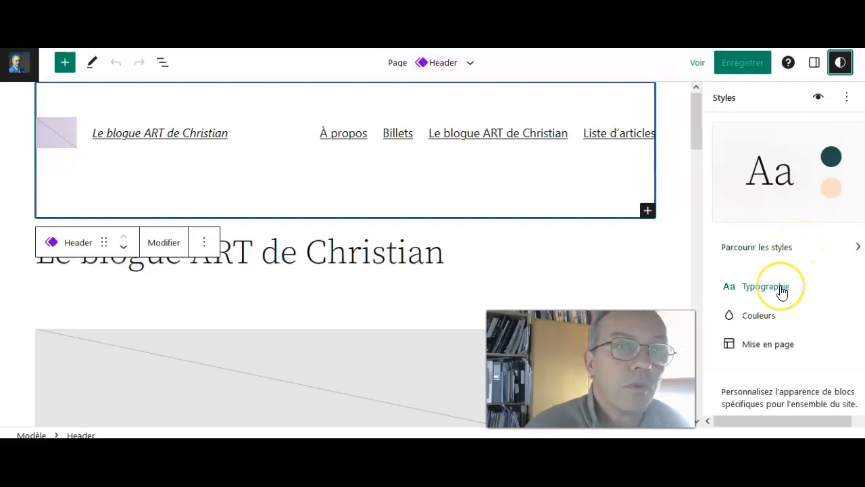